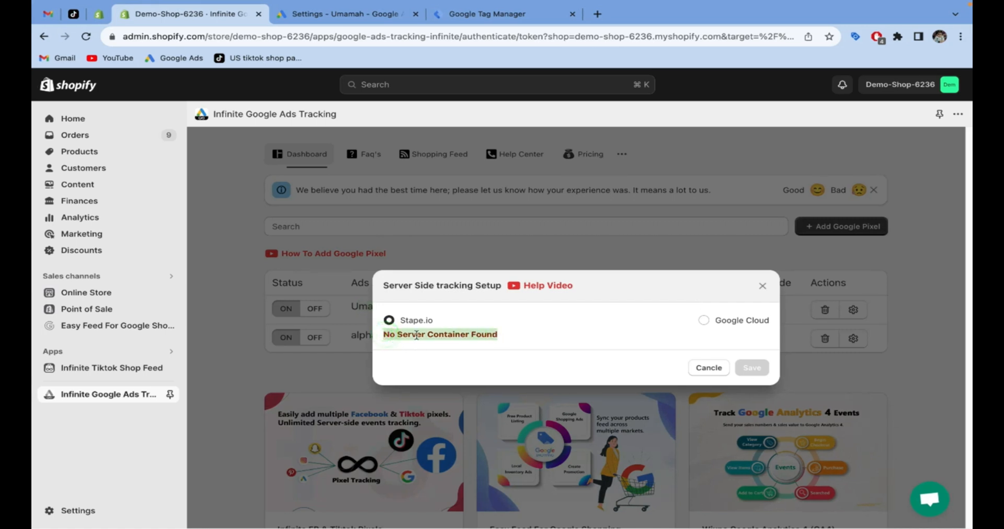
- Select Google Cloud for server-side tracking and start a new container under the Demo Shop 6236 account in Google Tag Manager
{"action": "left_click", "coordinate": [702, 321]}
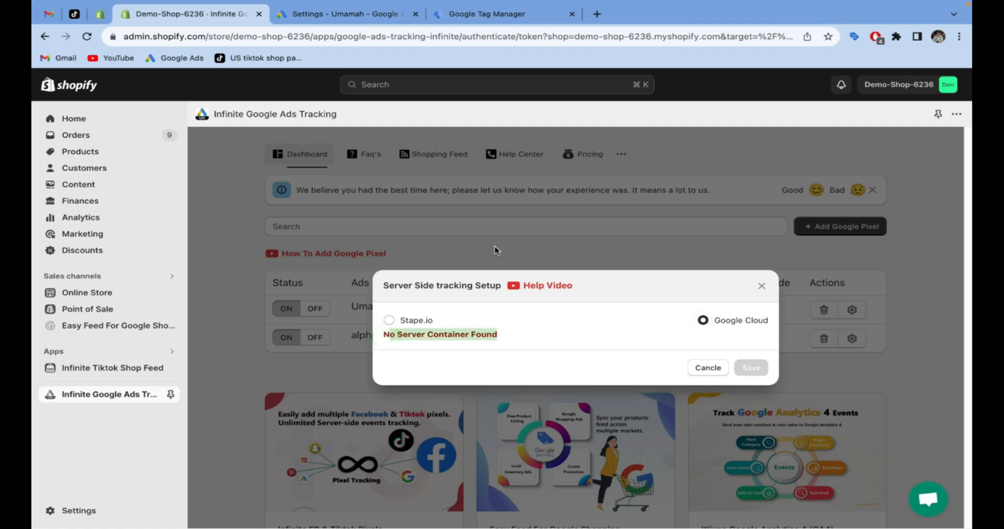
{"action": "left_click", "coordinate": [502, 19]}
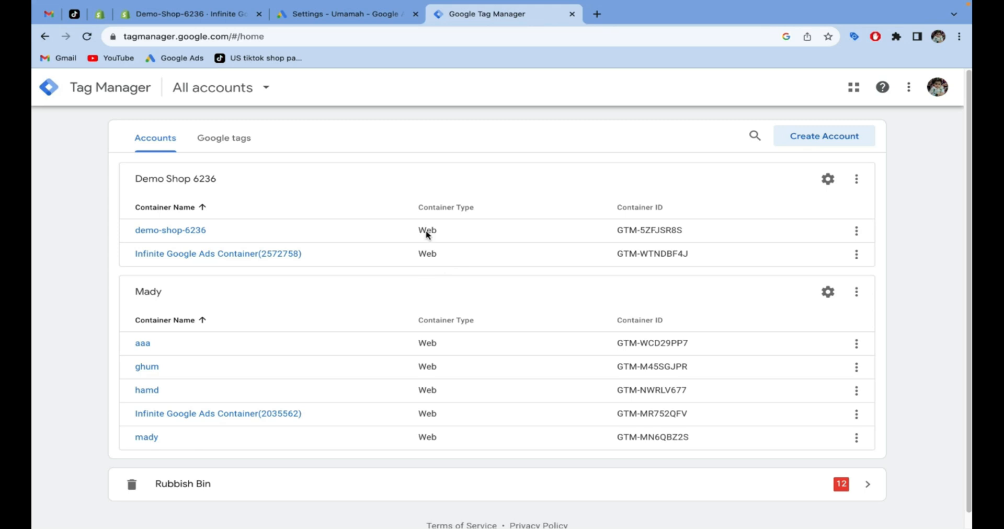
{"action": "left_click", "coordinate": [856, 179]}
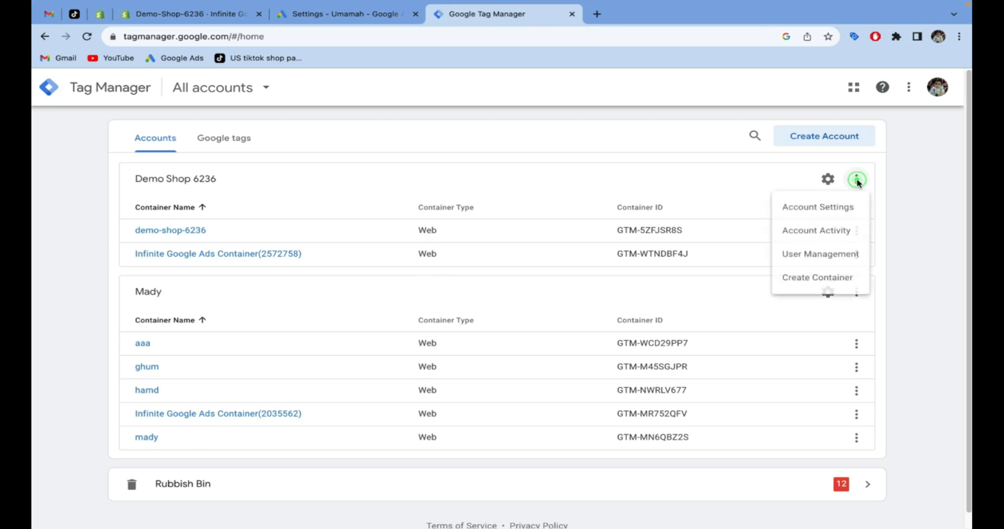
{"action": "left_click", "coordinate": [803, 277]}
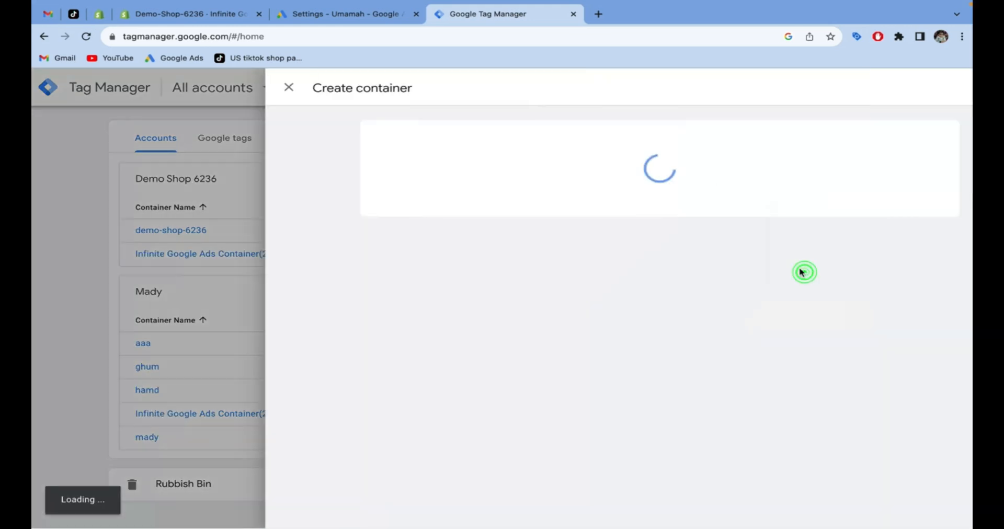
- Create the container with the name Server Sid for Demo and Server as its target platform
{"action": "left_click", "coordinate": [361, 194]}
{"action": "type", "text": "server"}
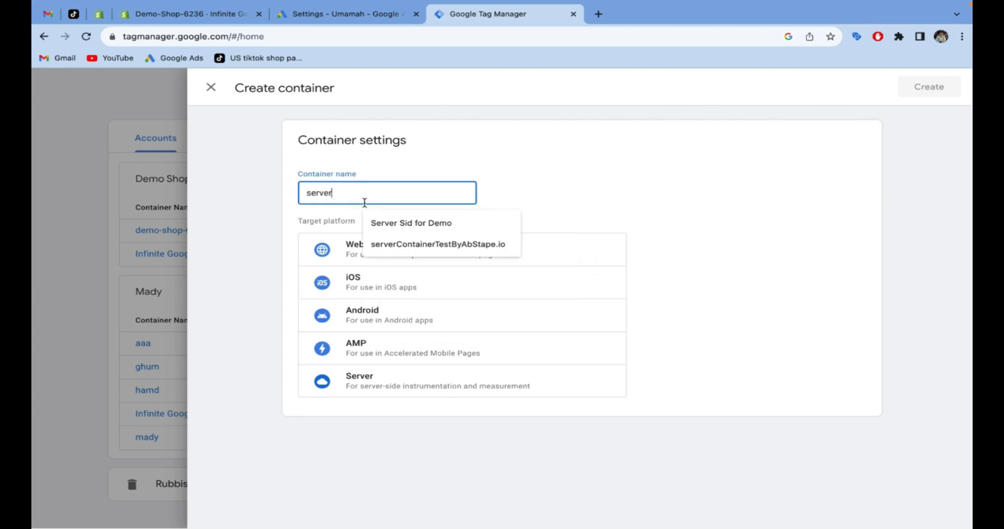
{"action": "left_click", "coordinate": [389, 225]}
{"action": "left_click", "coordinate": [361, 387]}
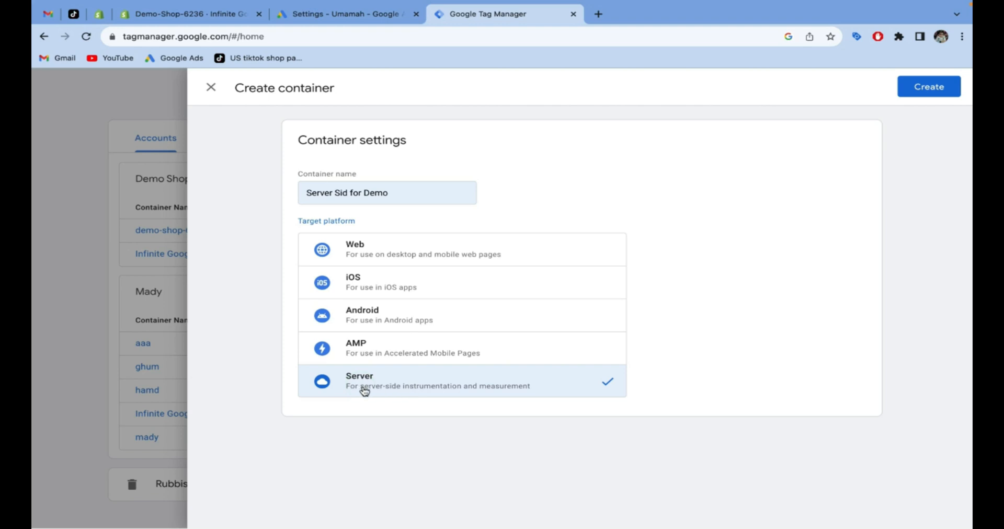
{"action": "left_click", "coordinate": [909, 94]}
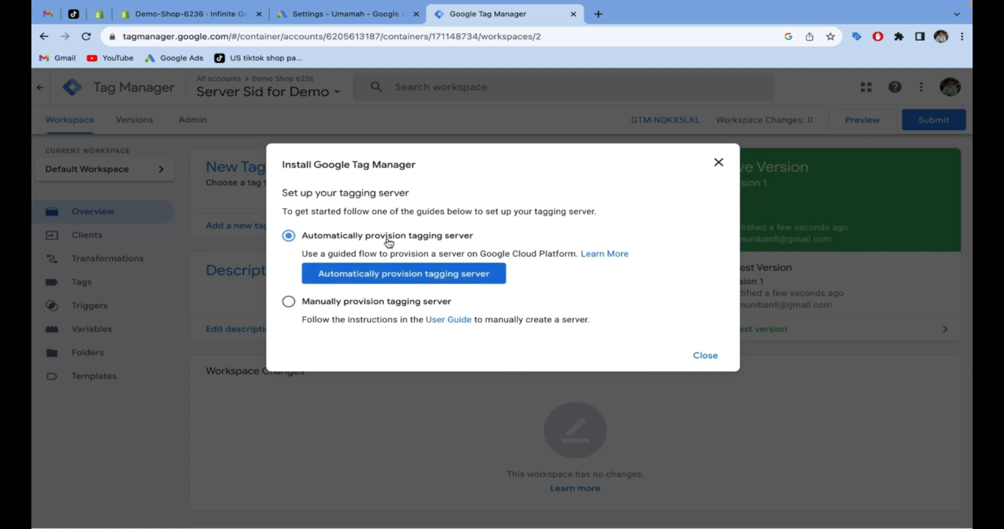
- Provision the tagging server automatically on Google Cloud Platform using My Billing Account
{"action": "left_click", "coordinate": [336, 302]}
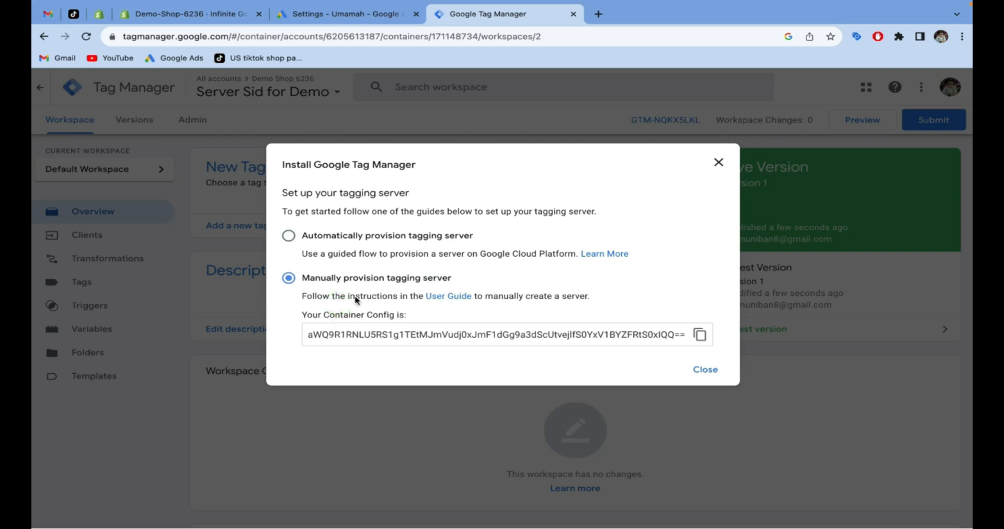
{"action": "left_click", "coordinate": [290, 238]}
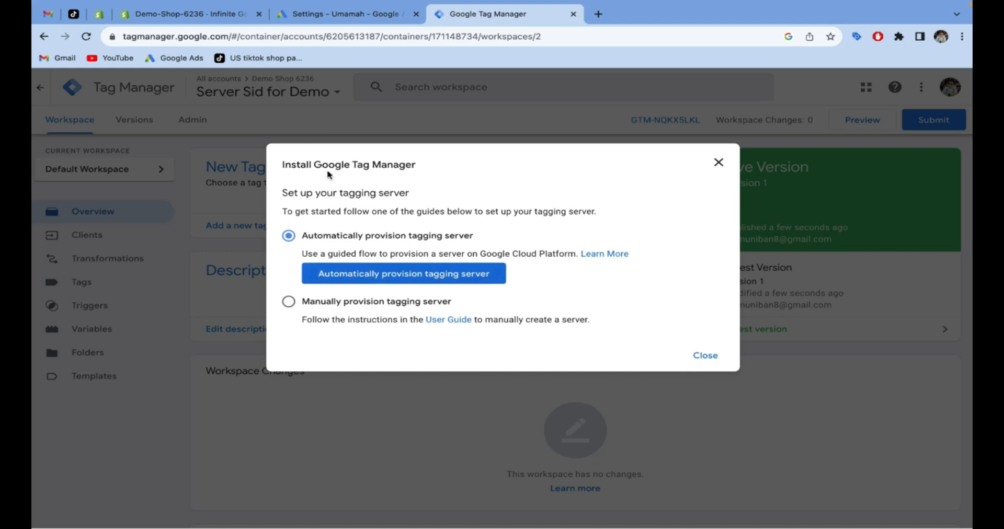
{"action": "left_click", "coordinate": [368, 272]}
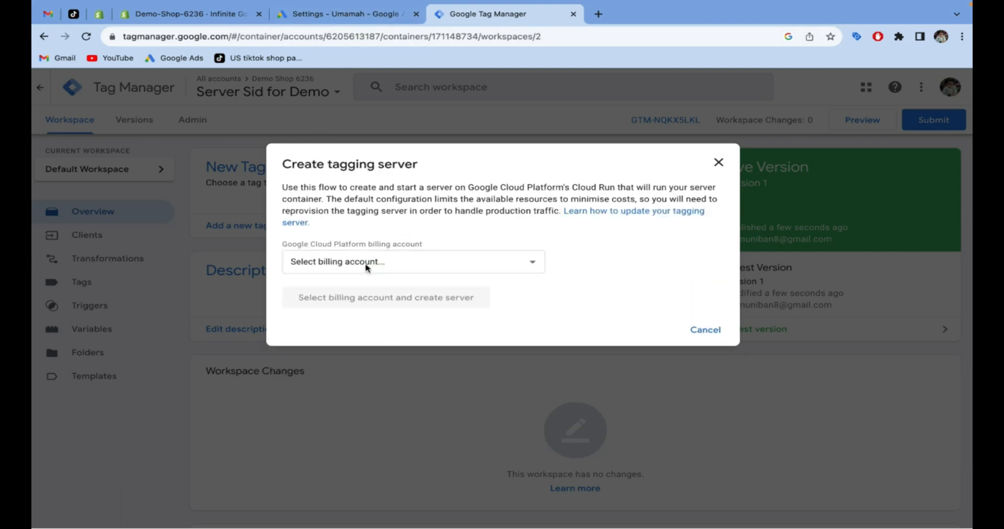
{"action": "left_click", "coordinate": [366, 268]}
{"action": "left_click", "coordinate": [369, 276]}
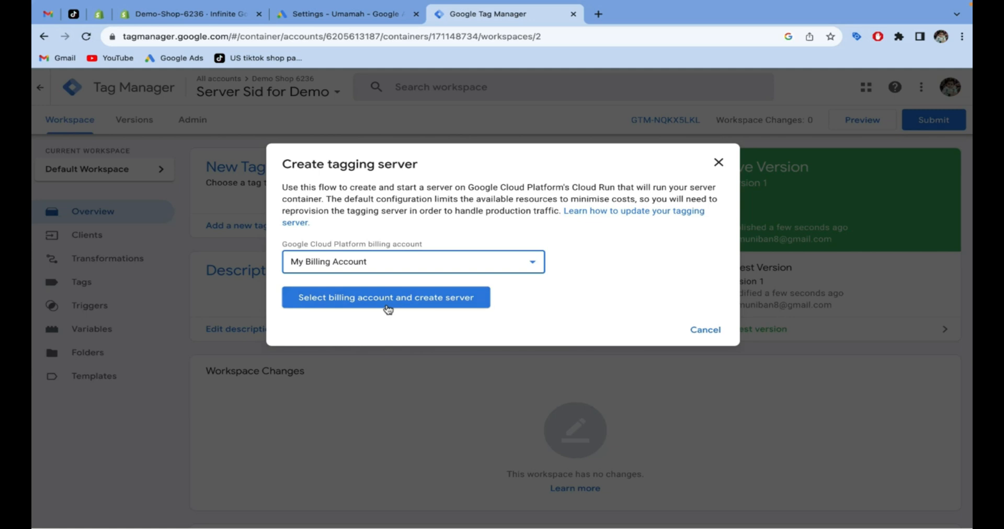
{"action": "left_click_drag", "start_coordinate": [469, 187], "coordinate": [567, 189]}
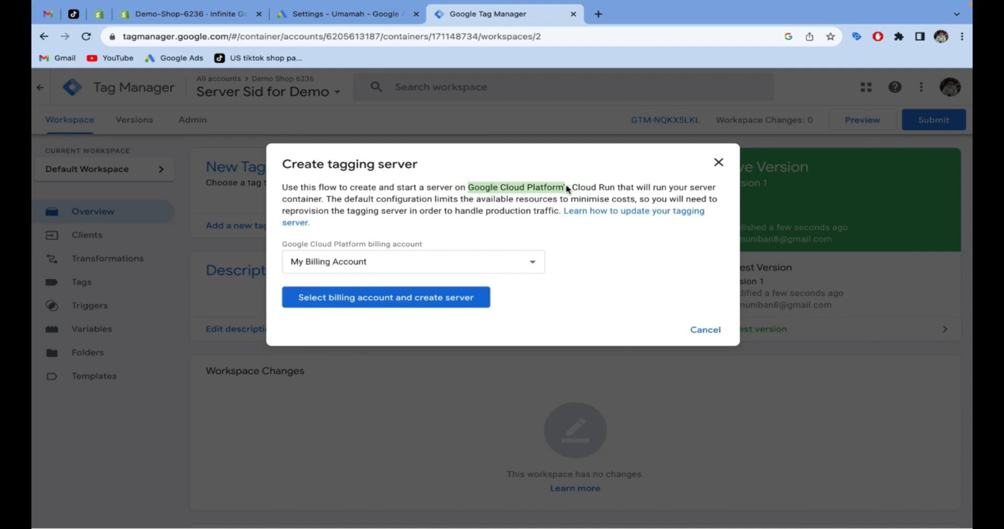
{"action": "left_click", "coordinate": [354, 304]}
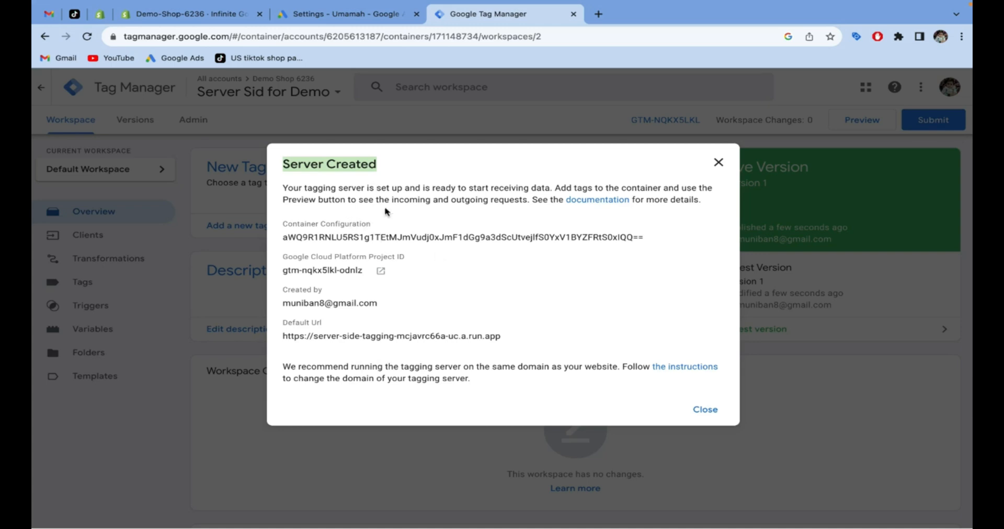
{"action": "left_click", "coordinate": [225, 14]}
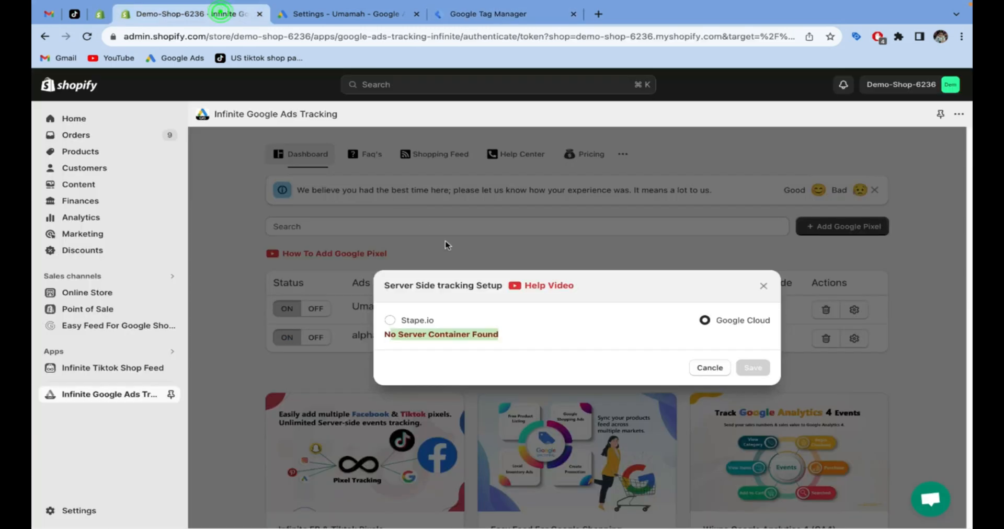
{"action": "left_click", "coordinate": [763, 287]}
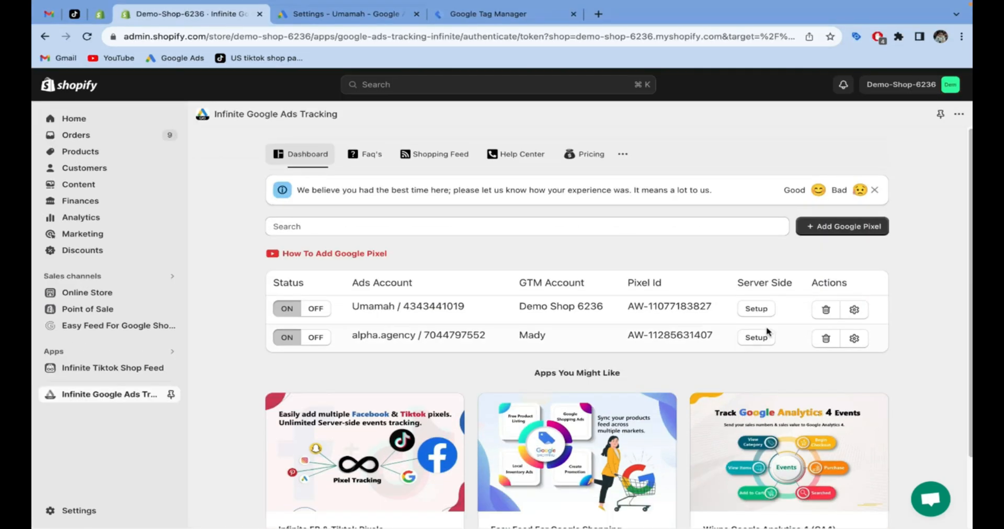
{"action": "left_click", "coordinate": [752, 311]}
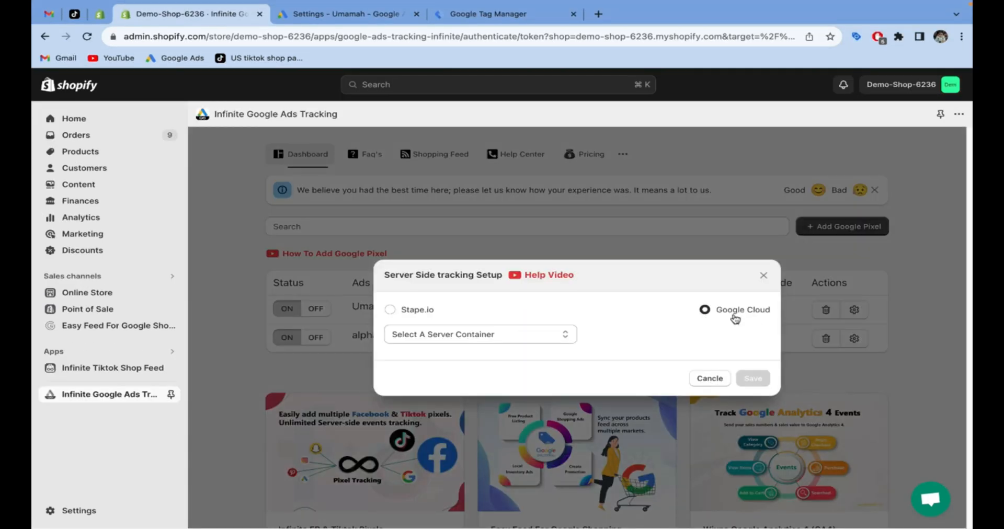
{"action": "left_click", "coordinate": [525, 336]}
{"action": "left_click", "coordinate": [462, 350]}
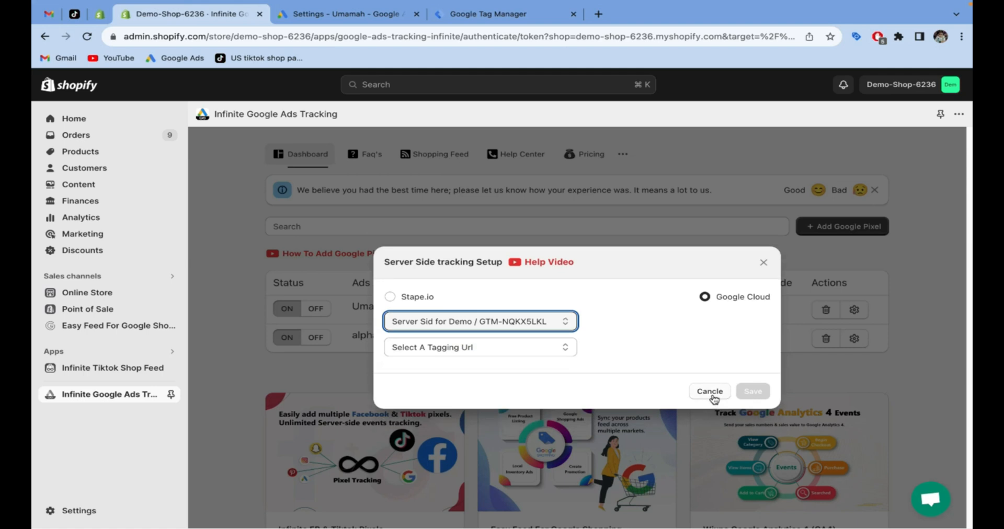
{"action": "left_click", "coordinate": [711, 397]}
- Check the second pixel's server-side setup in Shopify and compare it with the account and container list in Google Tag Manager
{"action": "left_click", "coordinate": [757, 338]}
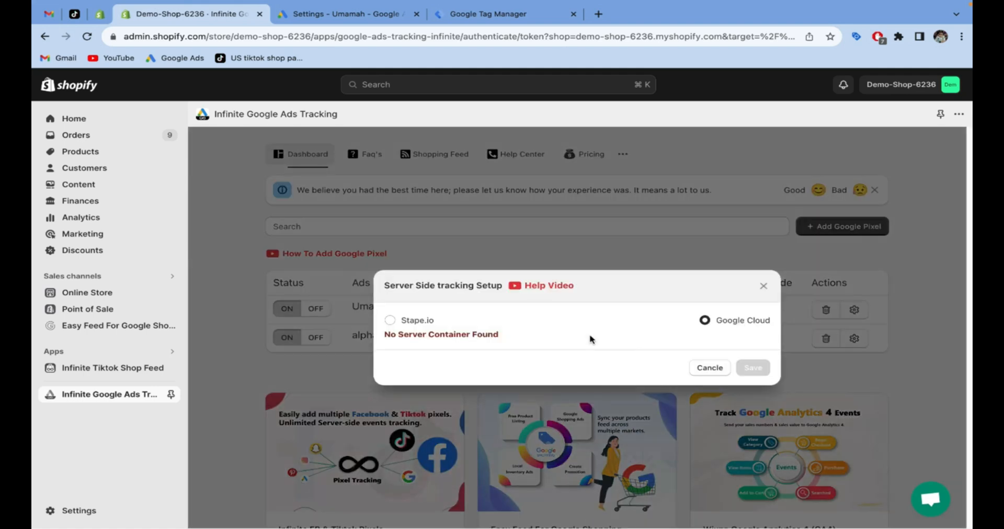
{"action": "left_click", "coordinate": [484, 13]}
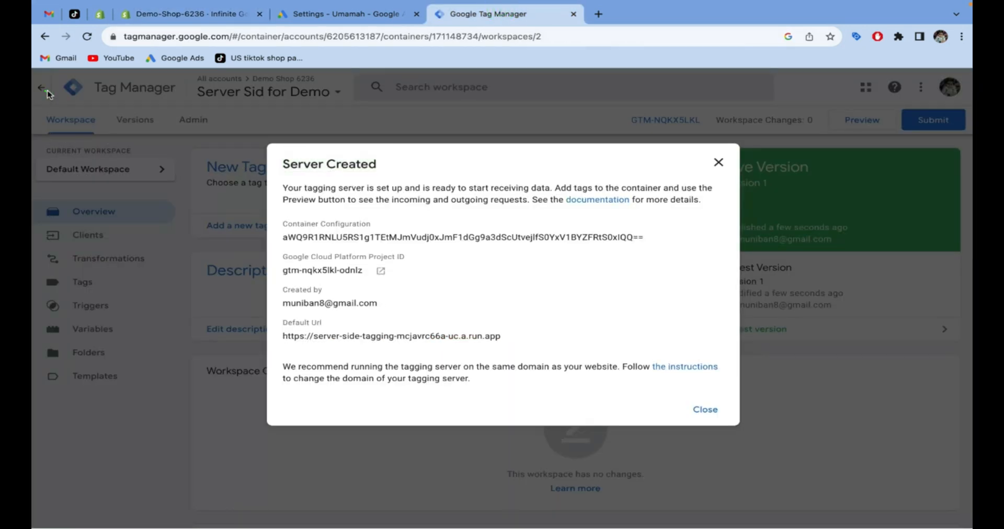
{"action": "left_click", "coordinate": [727, 163]}
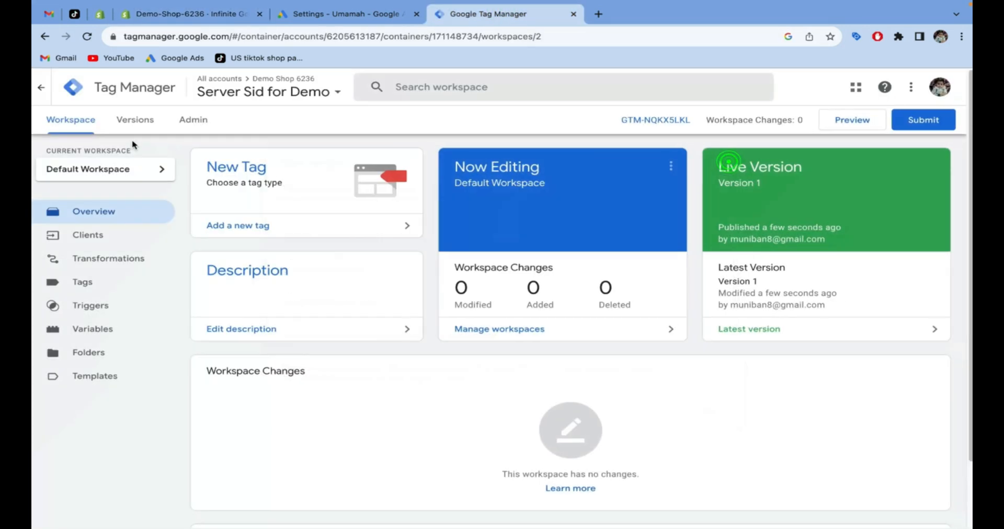
{"action": "left_click", "coordinate": [42, 88]}
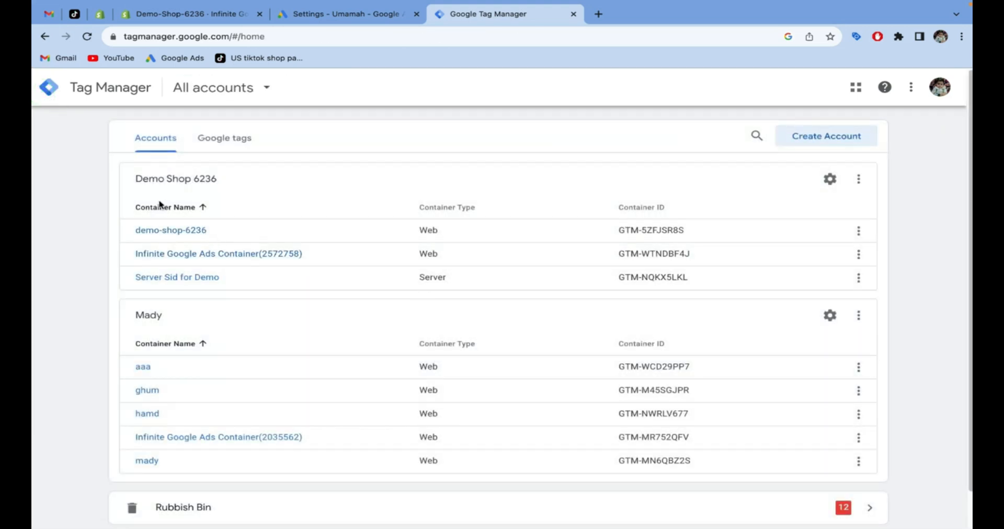
{"action": "left_click_drag", "start_coordinate": [137, 180], "coordinate": [217, 180]}
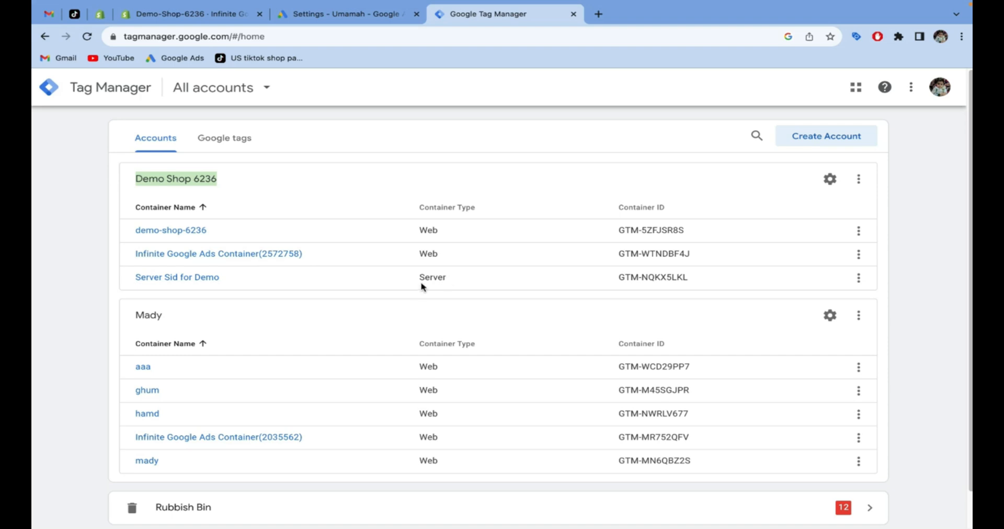
{"action": "left_click", "coordinate": [186, 22]}
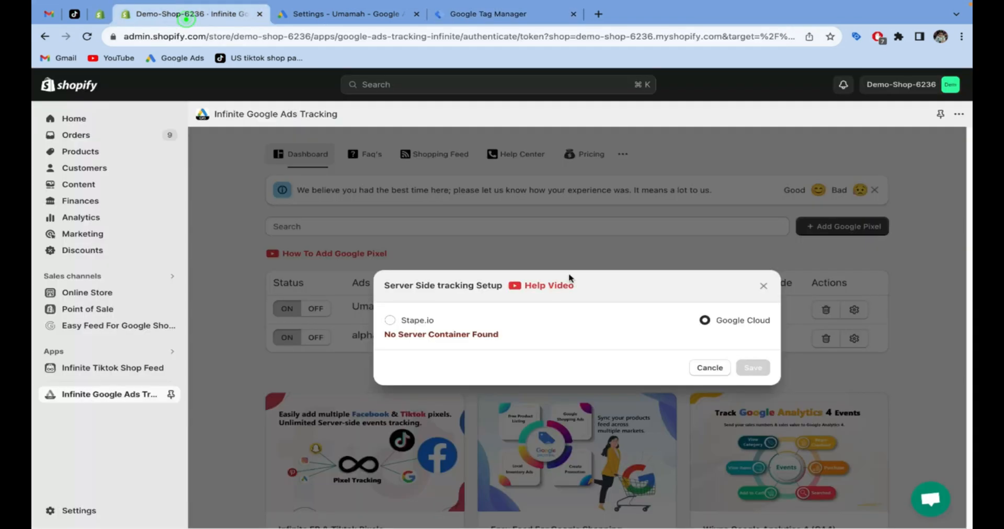
{"action": "left_click", "coordinate": [715, 368]}
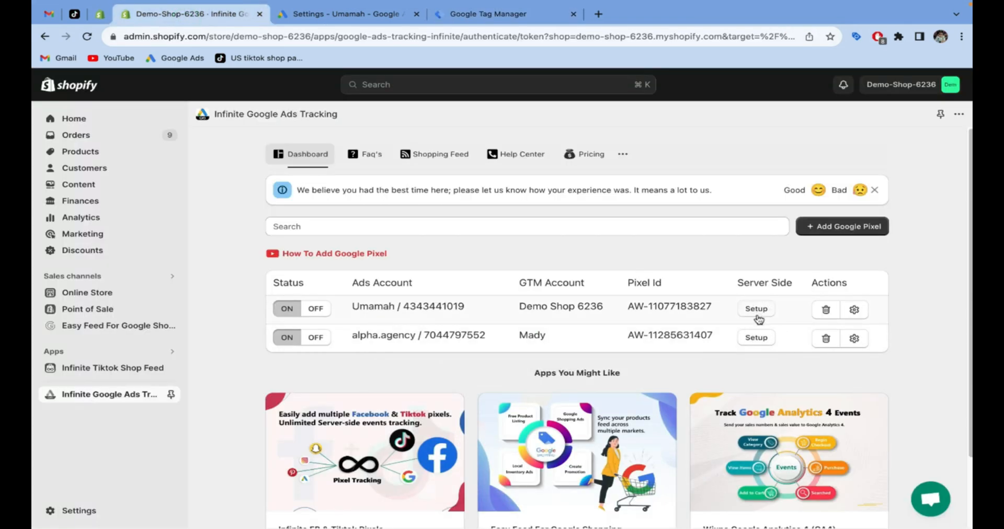
- Set up the Demo Shop 6236 pixel's server-side tracking with the Server Sid for Demo / GTM-NQKX5LKL container and its server-side-tagging URL, and save
{"action": "left_click", "coordinate": [749, 309]}
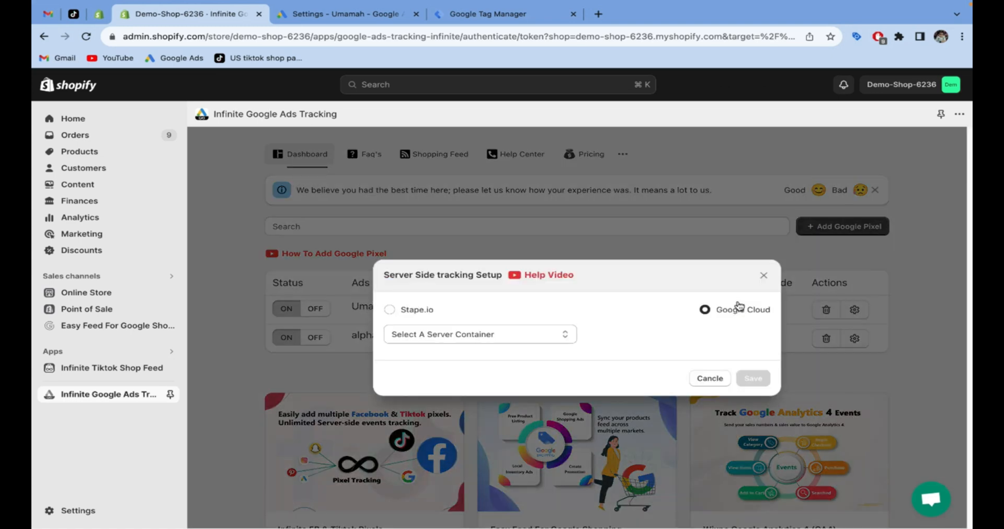
{"action": "left_click", "coordinate": [561, 334]}
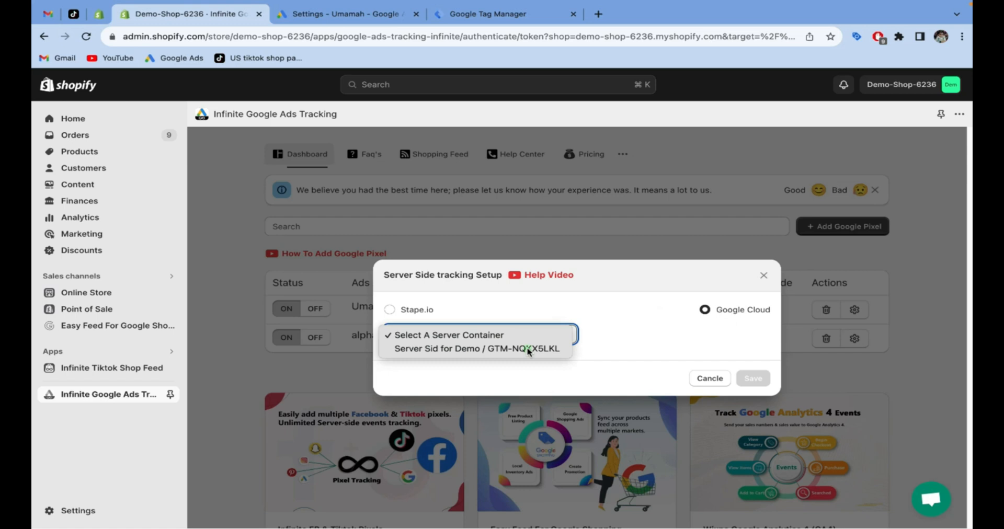
{"action": "left_click", "coordinate": [528, 349]}
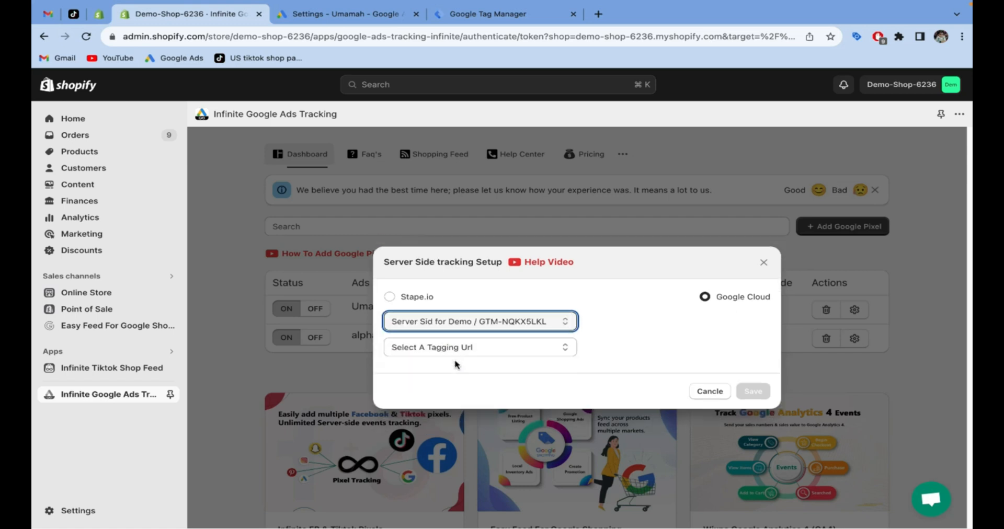
{"action": "left_click", "coordinate": [488, 354]}
{"action": "left_click", "coordinate": [489, 361]}
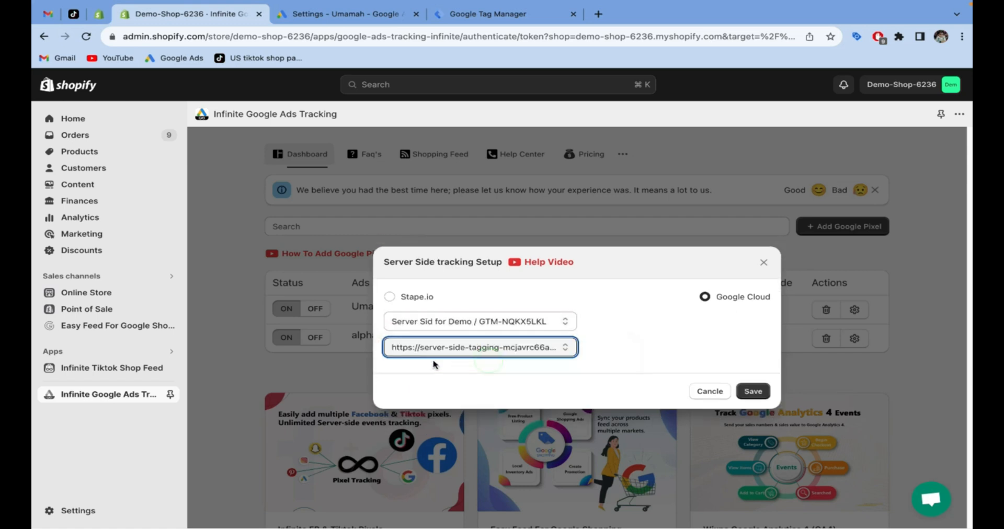
{"action": "left_click", "coordinate": [752, 392]}
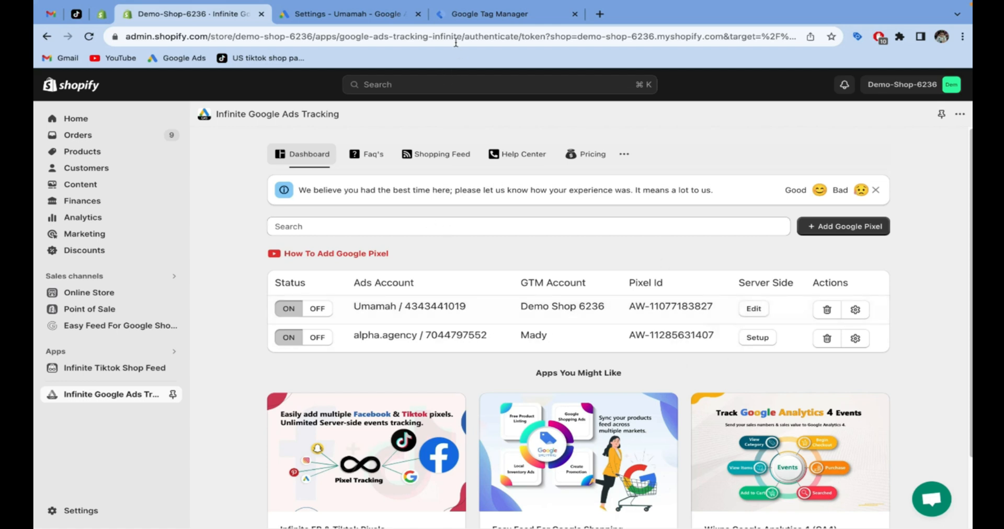
- Review the clients of the Server Sid for Demo container in Google Tag Manager
{"action": "left_click", "coordinate": [460, 14]}
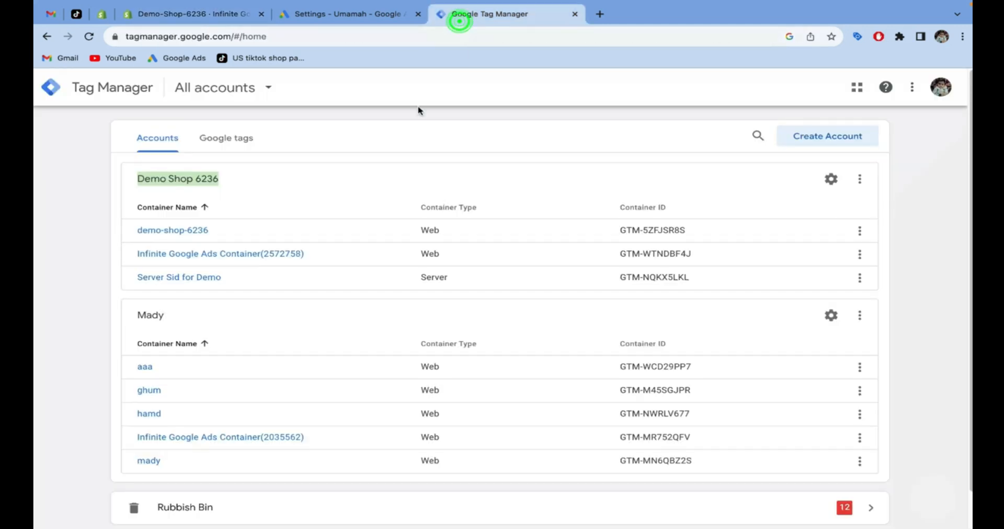
{"action": "left_click", "coordinate": [188, 287]}
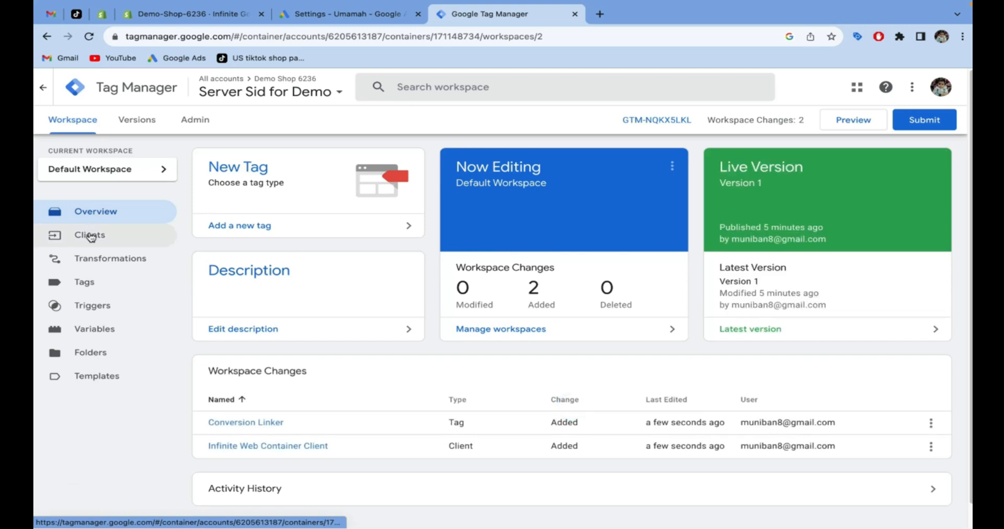
{"action": "left_click", "coordinate": [90, 236]}
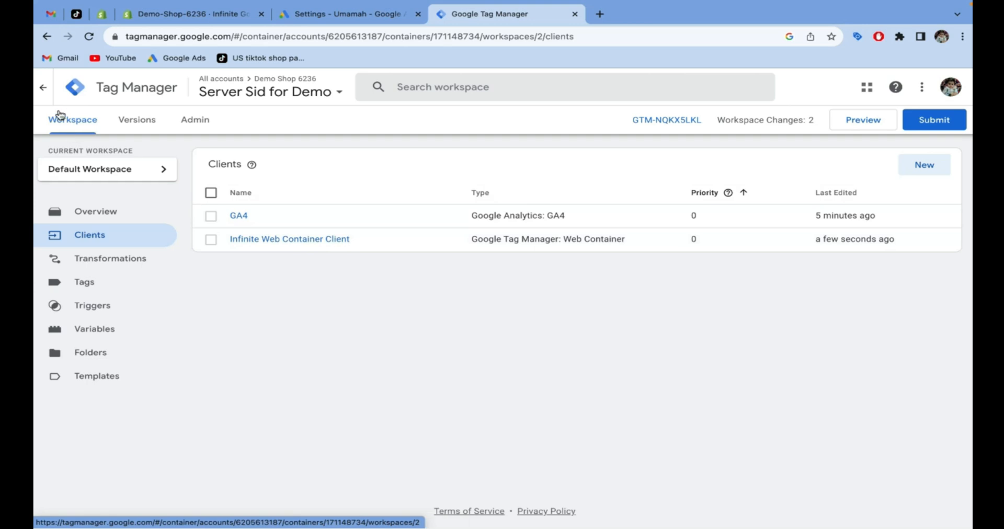
- Examine the version history of the Infinite Google Ads Container(2572758) web container
{"action": "left_click", "coordinate": [48, 98]}
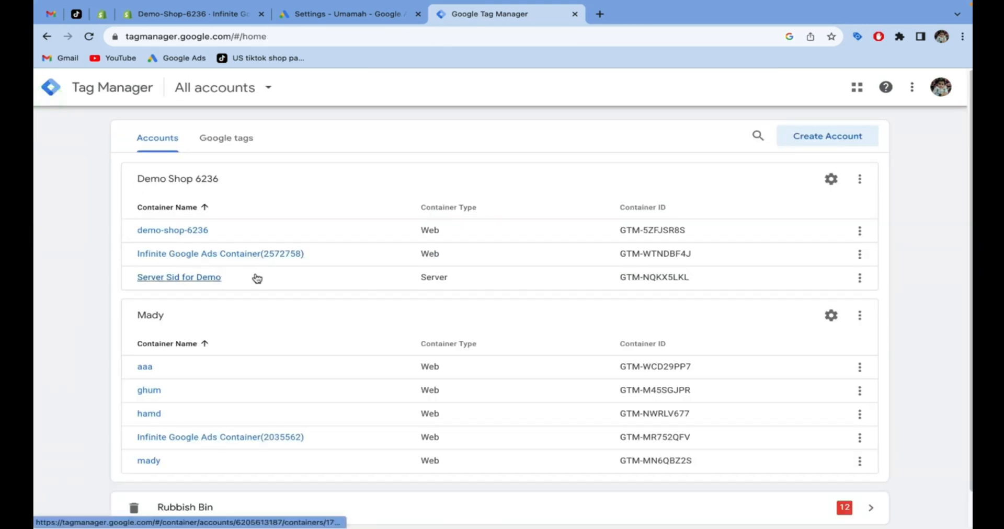
{"action": "left_click", "coordinate": [220, 260]}
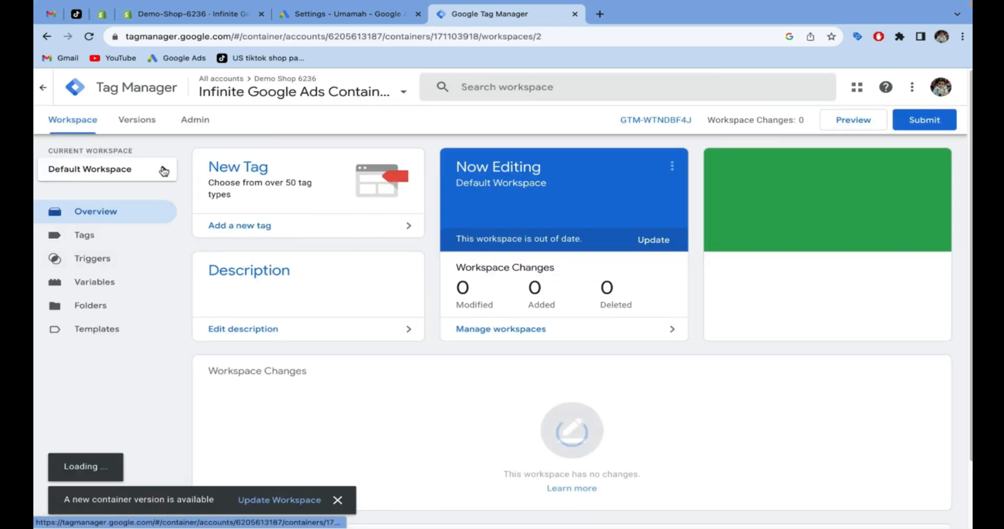
{"action": "left_click", "coordinate": [145, 131]}
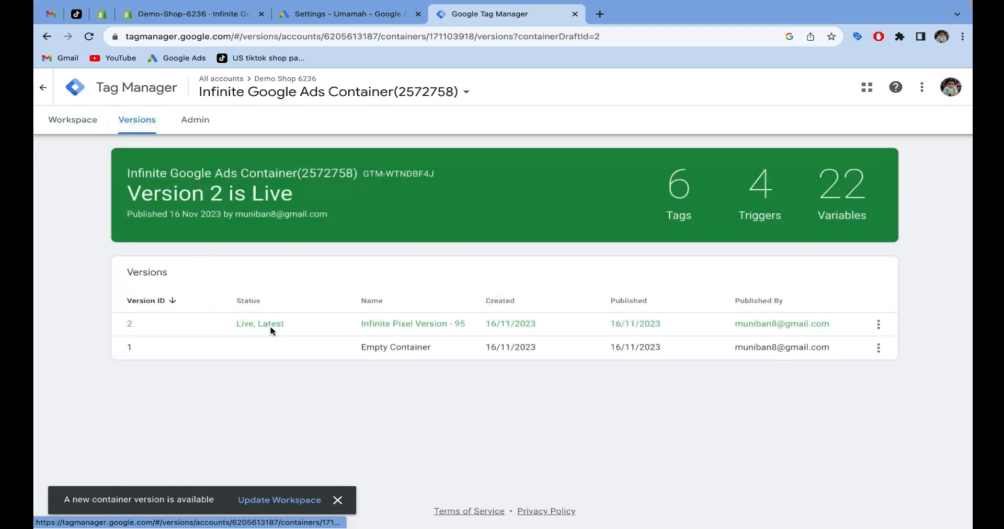
{"action": "left_click", "coordinate": [877, 325]}
{"action": "left_click", "coordinate": [813, 352]}
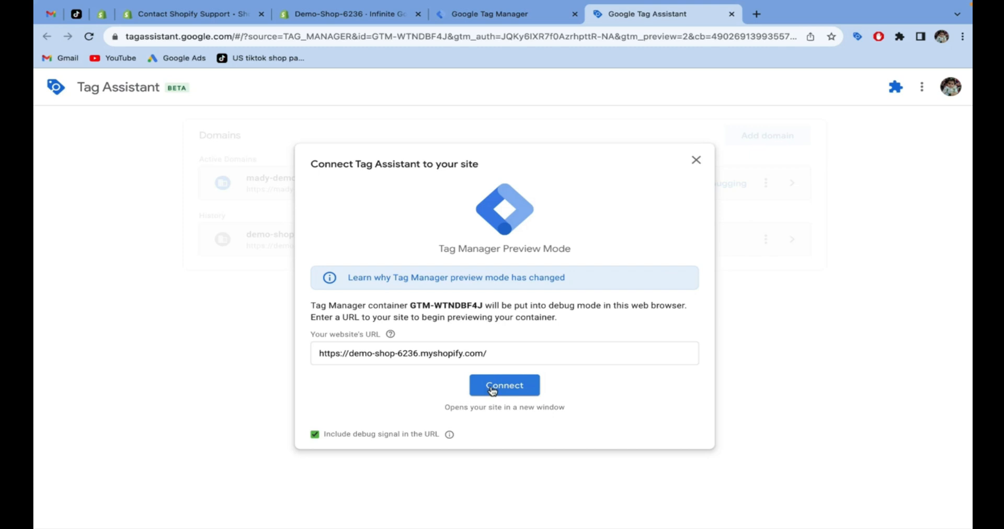
{"action": "left_click", "coordinate": [492, 390]}
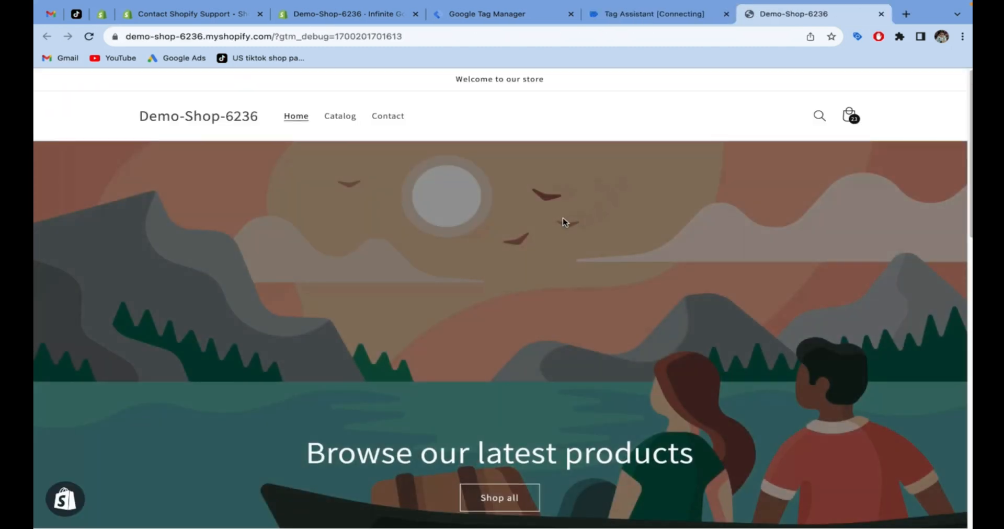
- Open the Collapsible Telescopic Folding Cane product page in the store and check the fired tags in Tag Assistant
{"action": "scroll", "coordinate": [562, 221], "scroll_direction": "down", "scroll_amount": 10}
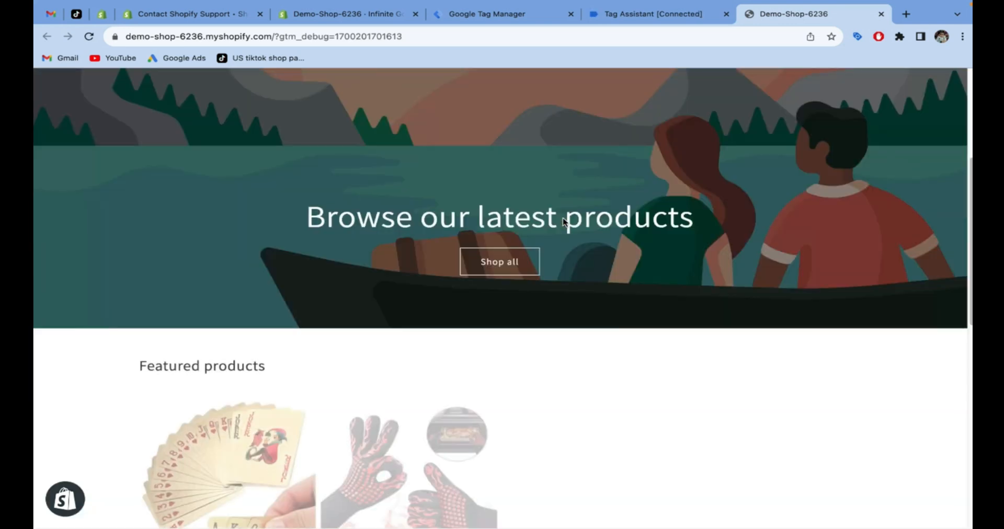
{"action": "left_click", "coordinate": [595, 132]}
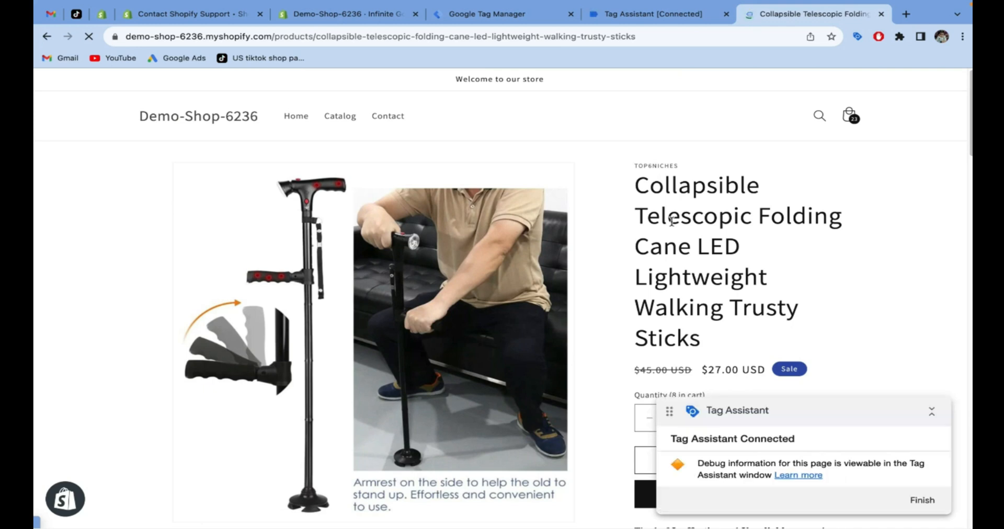
{"action": "scroll", "coordinate": [675, 220], "scroll_direction": "down", "scroll_amount": 5}
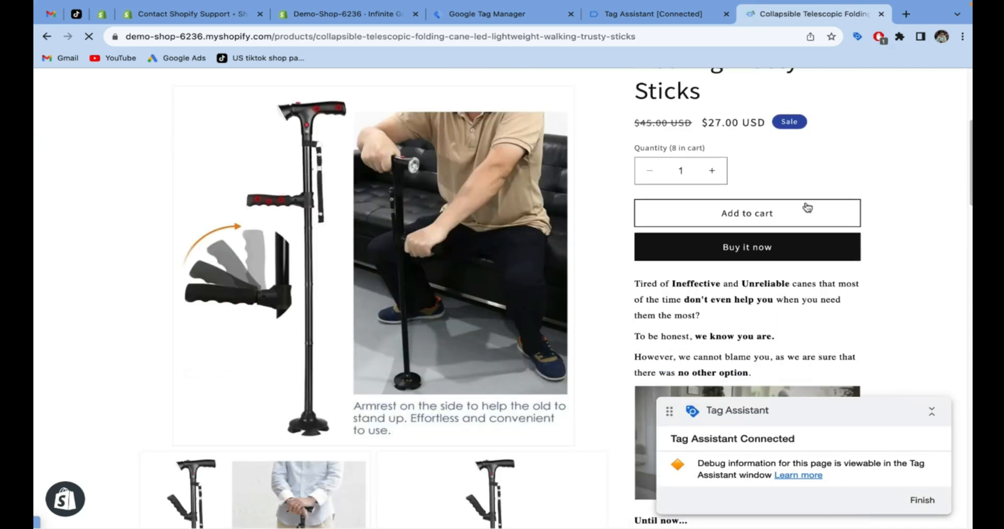
{"action": "scroll", "coordinate": [807, 208], "scroll_direction": "down", "scroll_amount": 1}
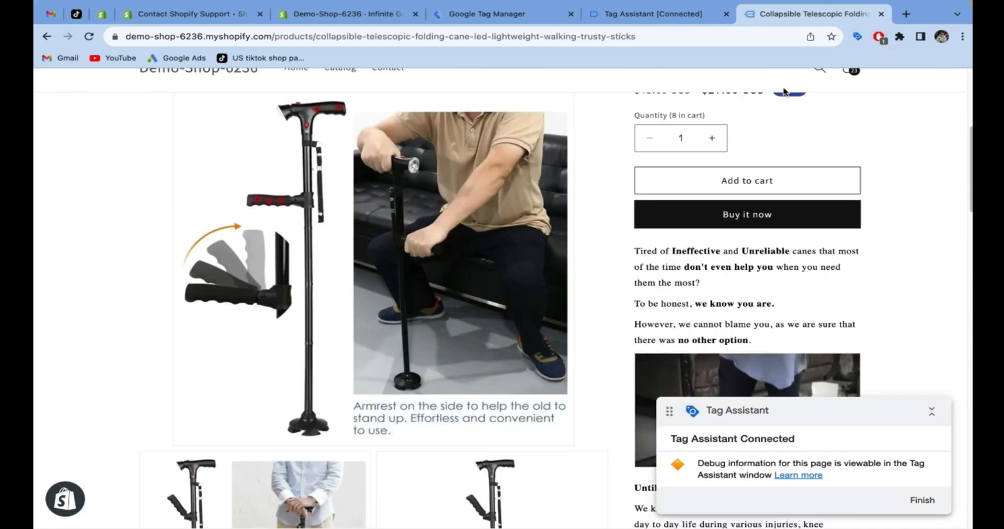
{"action": "scroll", "coordinate": [783, 91], "scroll_direction": "up", "scroll_amount": 3}
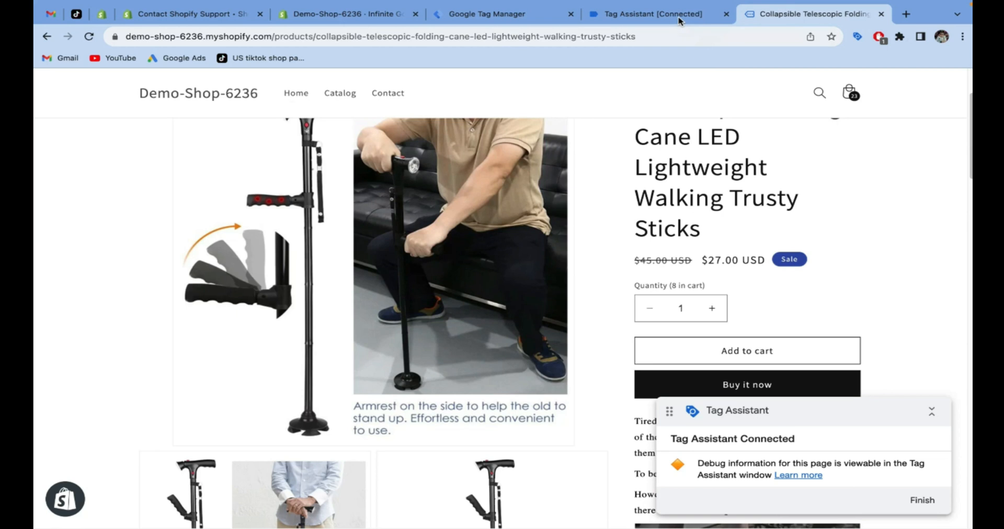
{"action": "left_click", "coordinate": [678, 20]}
{"action": "left_click", "coordinate": [502, 287]}
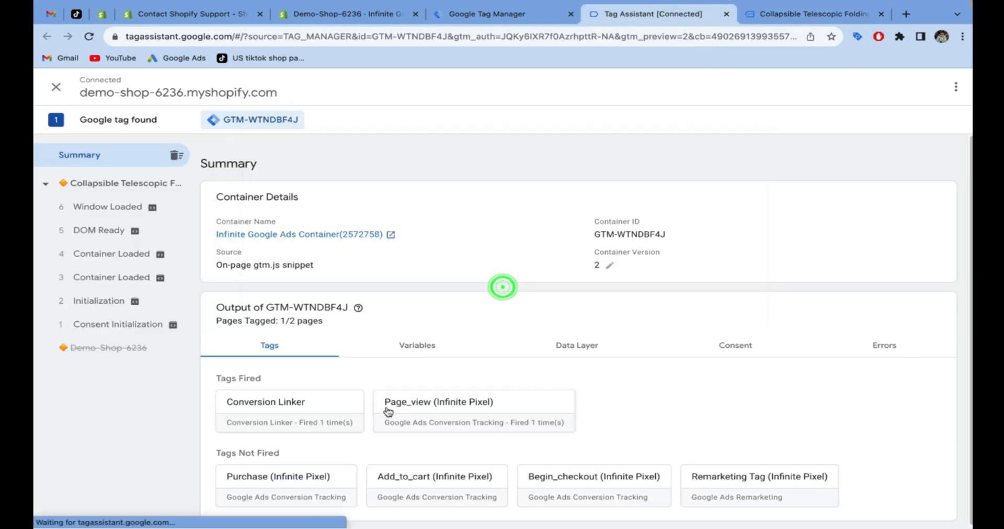
- Add the folding cane to the cart and check in Tag Assistant whether the Add_to_cart tag fires
{"action": "left_click", "coordinate": [778, 18]}
{"action": "scroll", "coordinate": [707, 196], "scroll_direction": "down", "scroll_amount": 4}
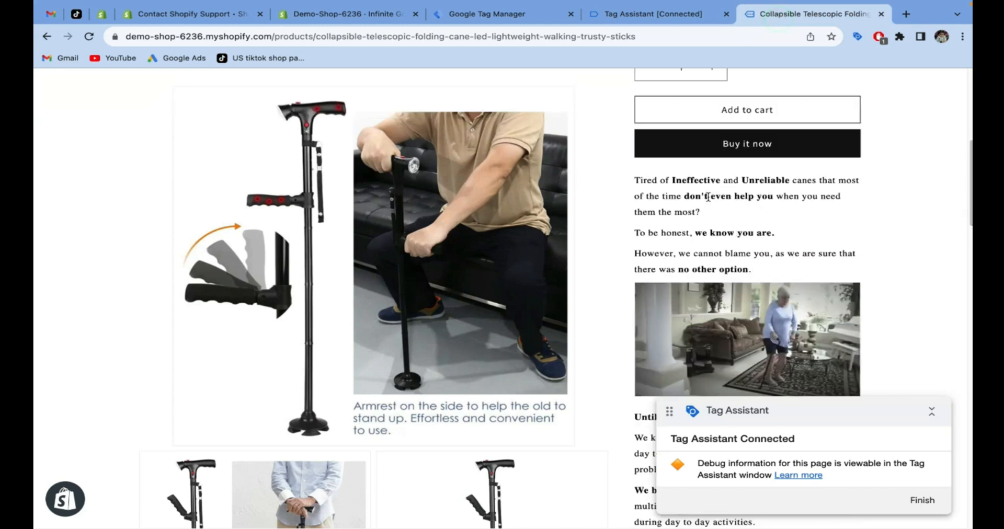
{"action": "scroll", "coordinate": [708, 197], "scroll_direction": "up", "scroll_amount": 1}
{"action": "left_click", "coordinate": [748, 134]}
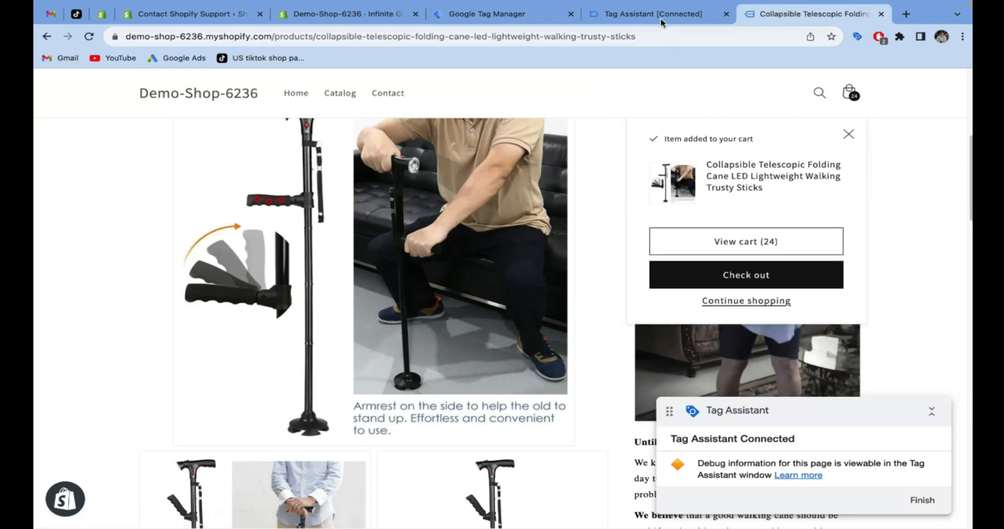
{"action": "left_click", "coordinate": [661, 15]}
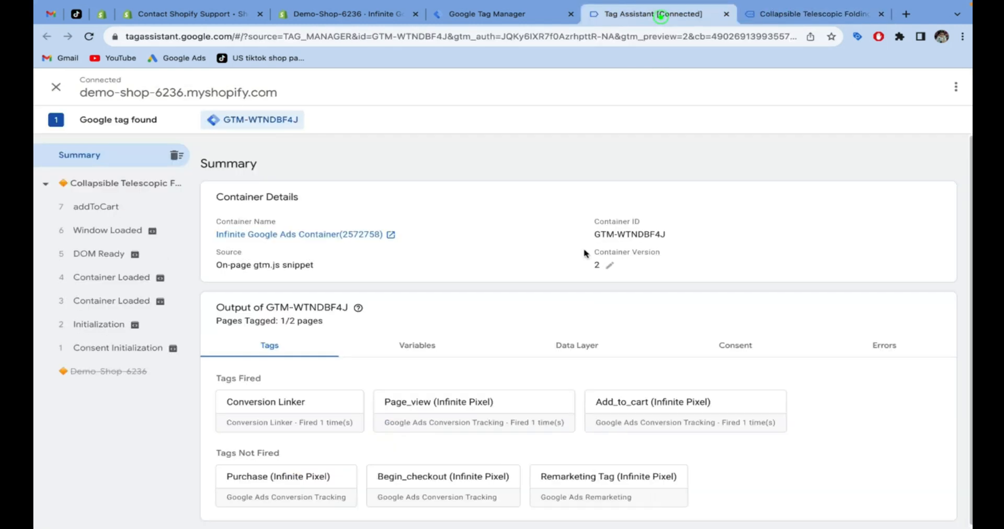
{"action": "triple_click", "coordinate": [265, 378]}
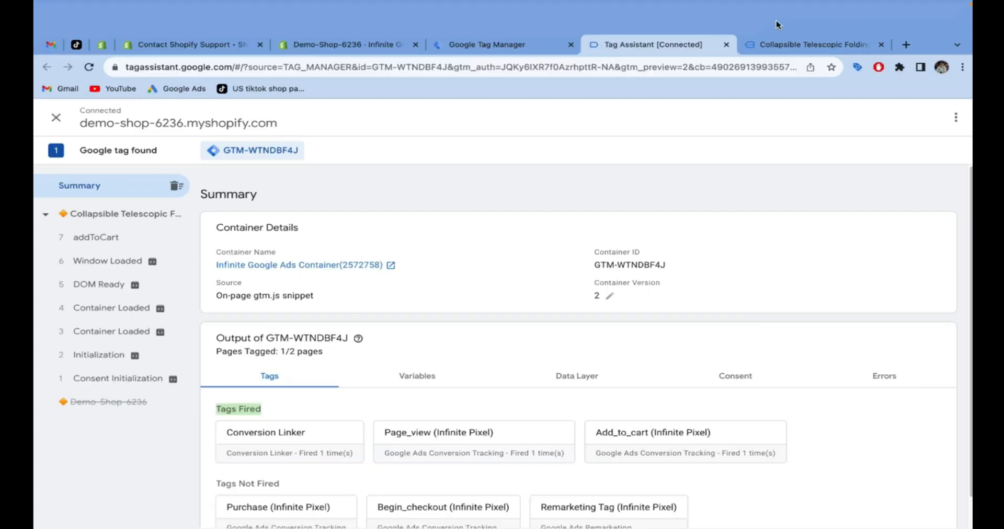
- Start the store's checkout from the product page and review the fired tags, including Begin_checkout, in the Tag Assistant summary
{"action": "left_click", "coordinate": [779, 44]}
{"action": "scroll", "coordinate": [723, 226], "scroll_direction": "down", "scroll_amount": 4}
{"action": "left_click", "coordinate": [723, 226]}
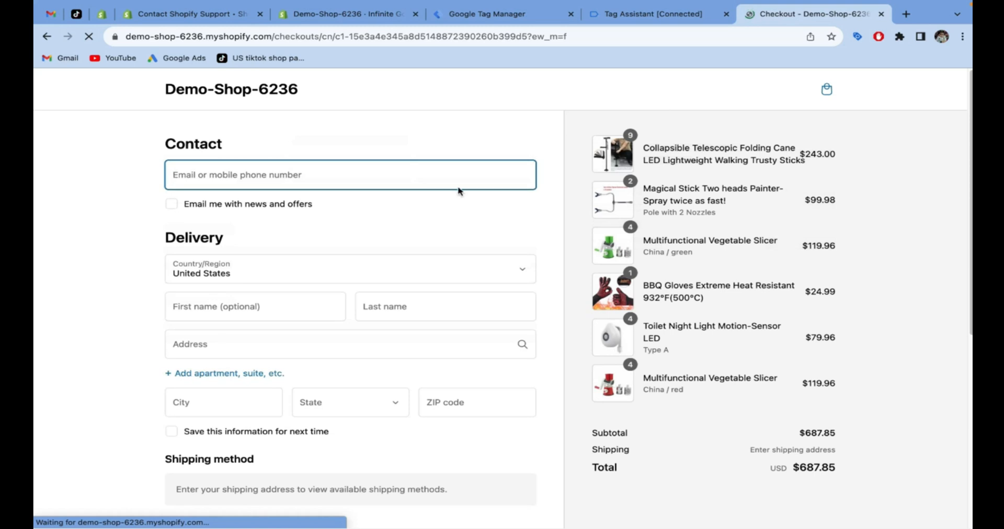
{"action": "left_click", "coordinate": [674, 16]}
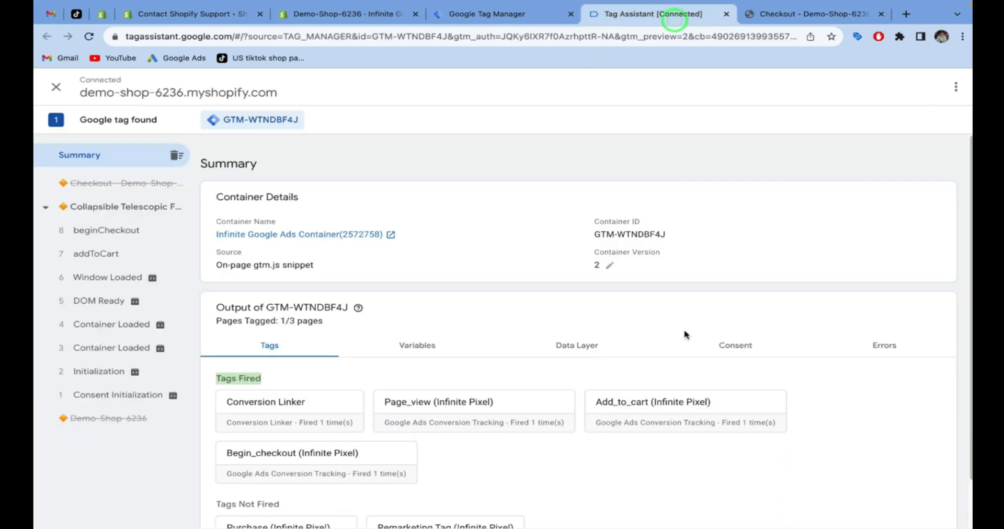
{"action": "scroll", "coordinate": [646, 349], "scroll_direction": "down", "scroll_amount": 1}
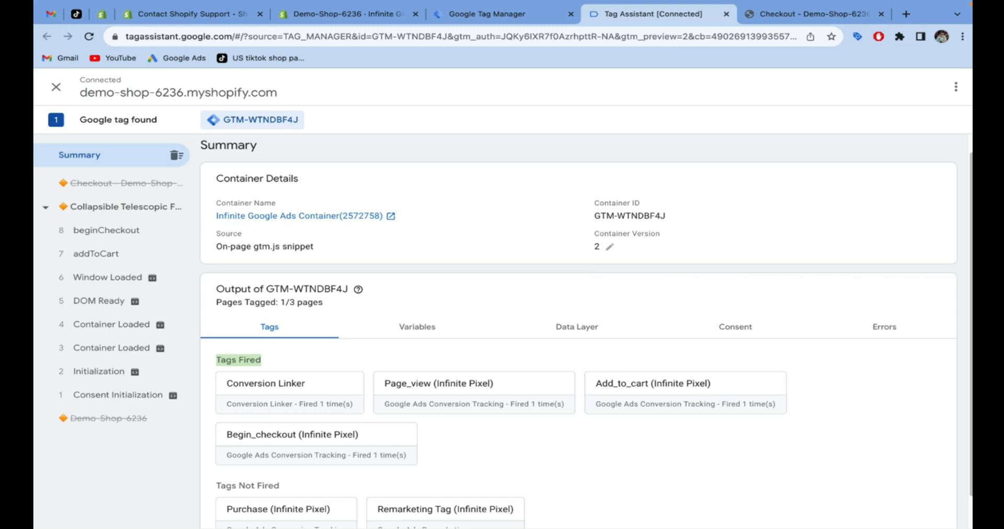
{"action": "left_click", "coordinate": [766, 15]}
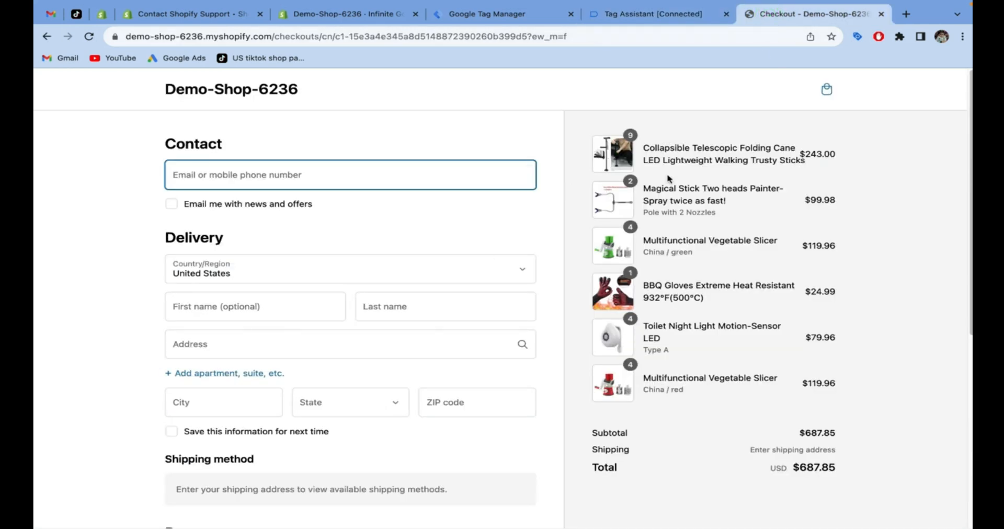
{"action": "left_click", "coordinate": [683, 15]}
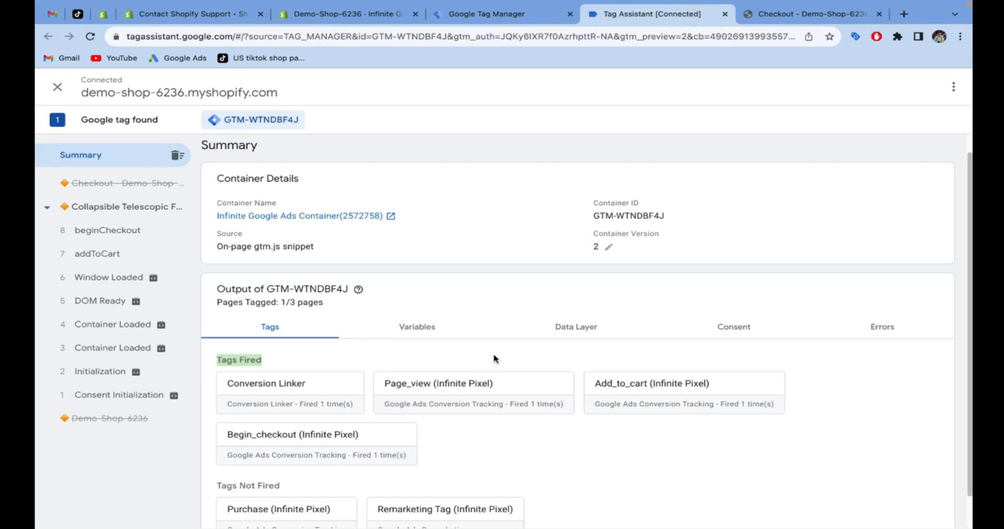
{"action": "left_click", "coordinate": [237, 359]}
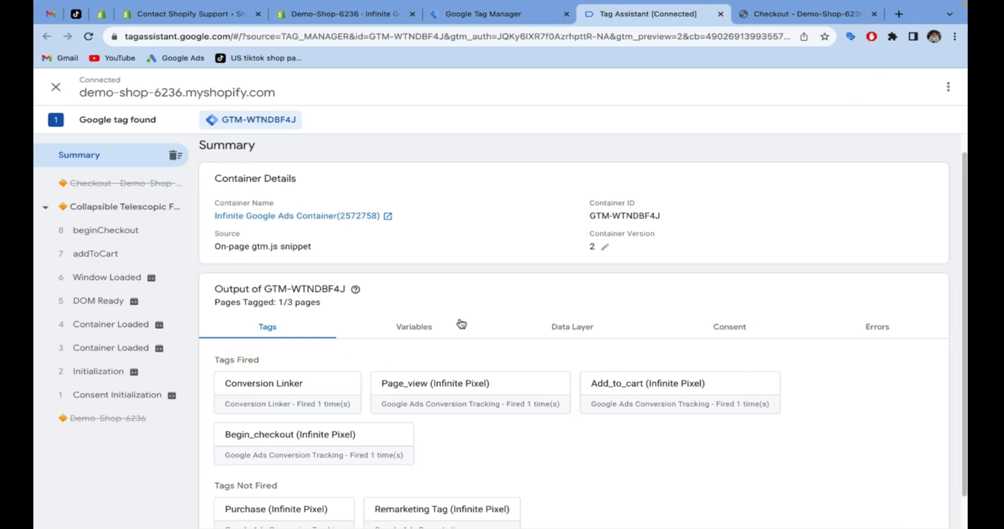